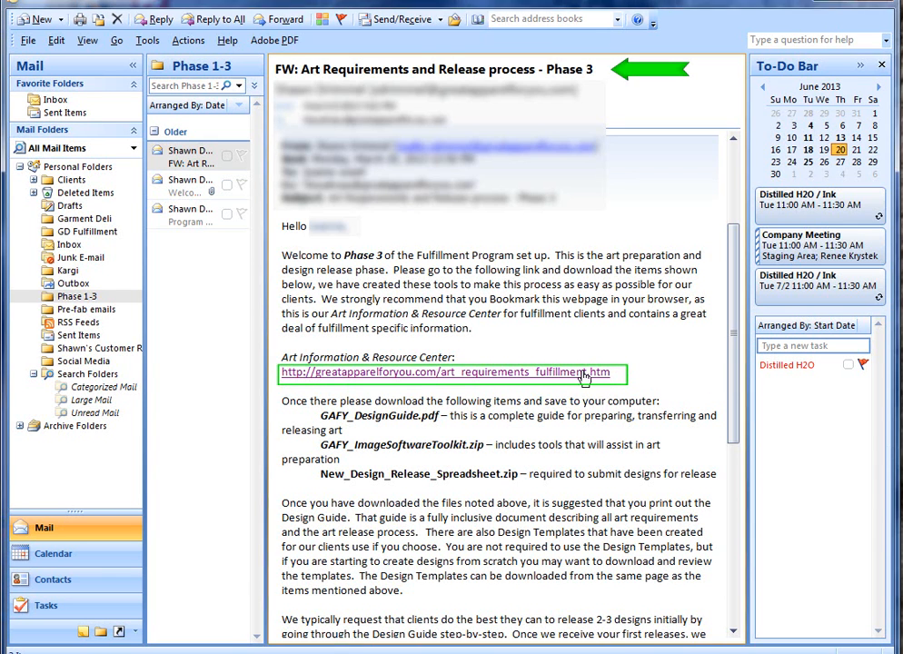
Follow the emailed Art Information & Resource Center link and download New_Design_Release_Spreadsheet.zip into the GAFY folder.
{"action": "left_click", "coordinate": [584, 373]}
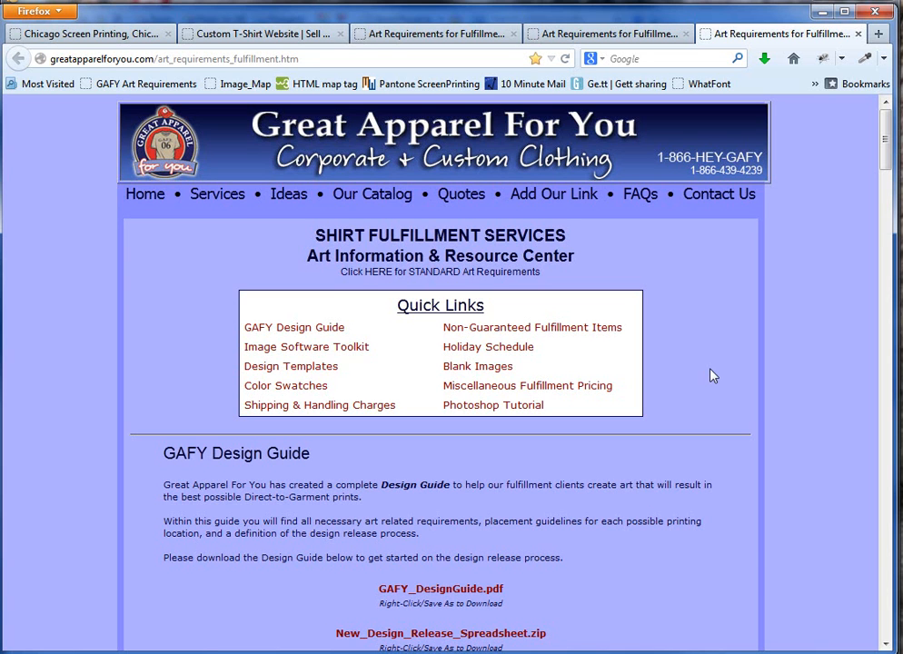
{"action": "scroll", "coordinate": [713, 375], "scroll_direction": "down", "scroll_amount": 5}
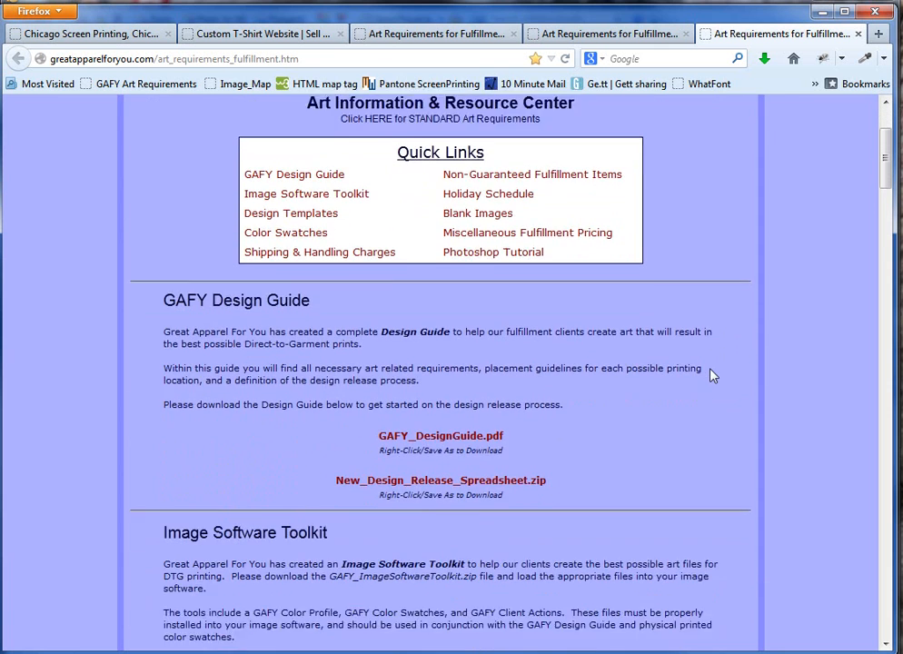
{"action": "left_click", "coordinate": [492, 359]}
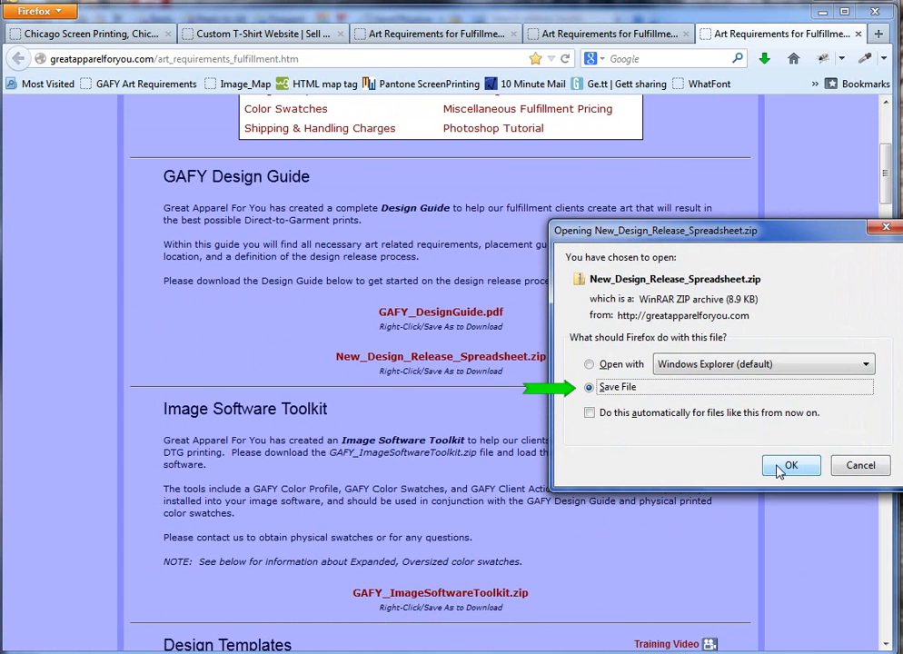
{"action": "left_click", "coordinate": [781, 468]}
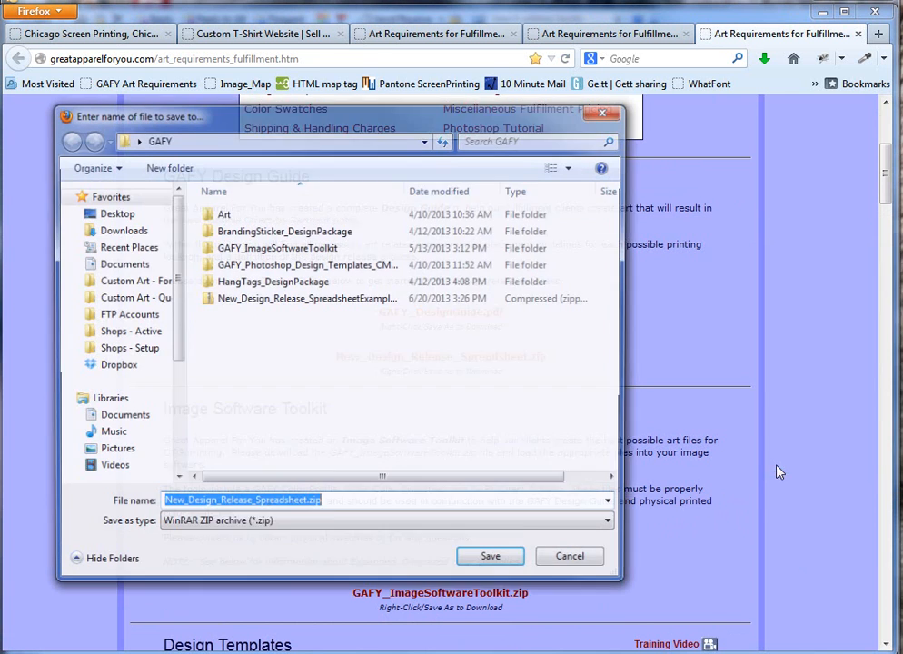
{"action": "left_click", "coordinate": [493, 561]}
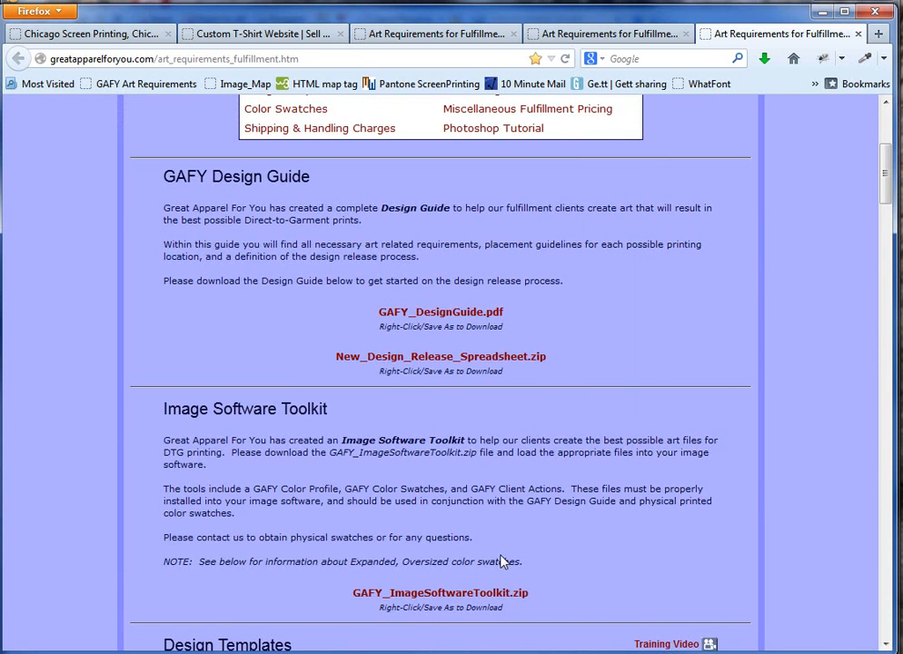
Open the Excel workbook inside New_Design_Release_SpreadsheetExample.zip from the GAFY folder on the desktop.
{"action": "left_click", "coordinate": [822, 18]}
{"action": "left_click", "coordinate": [820, 12]}
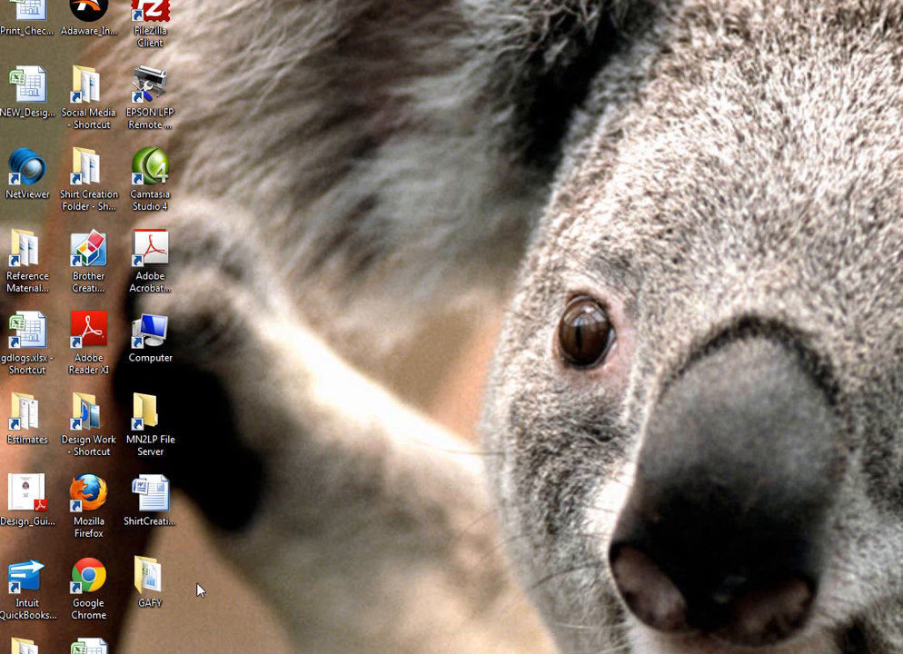
{"action": "double_click", "coordinate": [152, 583]}
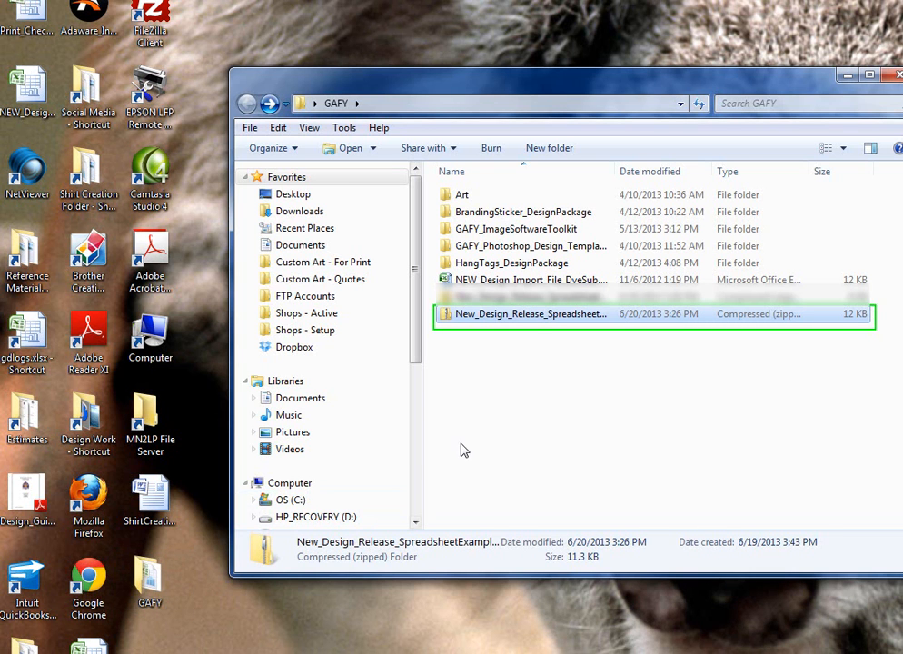
{"action": "double_click", "coordinate": [538, 318]}
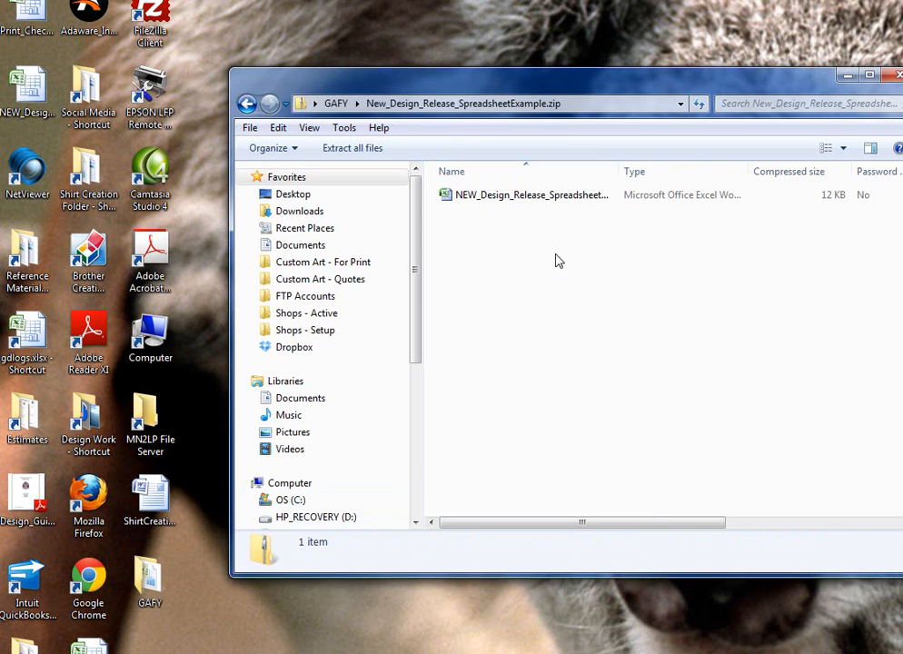
{"action": "double_click", "coordinate": [549, 198]}
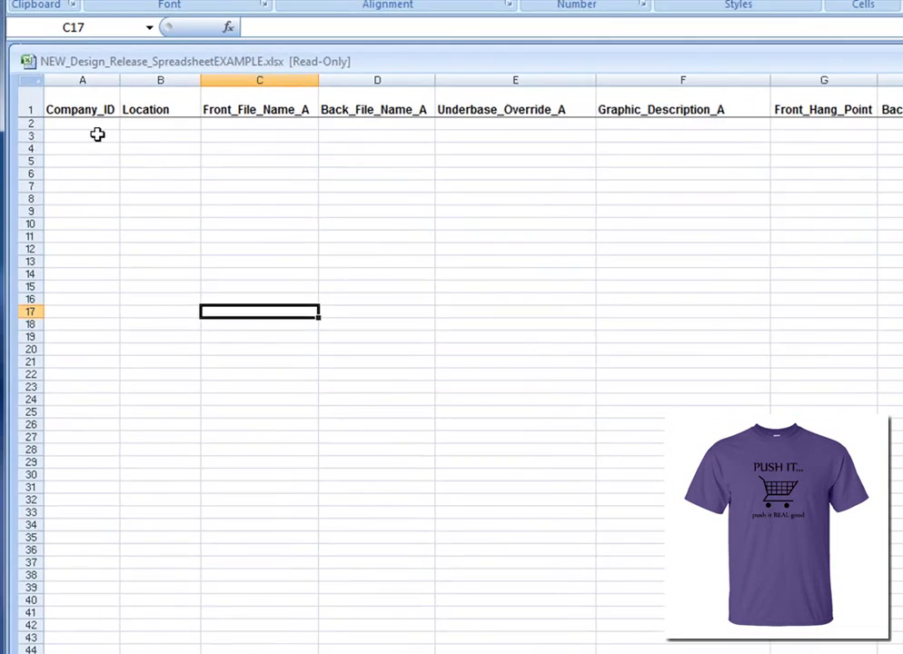
In row 2, enter the company's ID number under Company_ID and set Location to Front.
{"action": "left_click", "coordinate": [69, 104]}
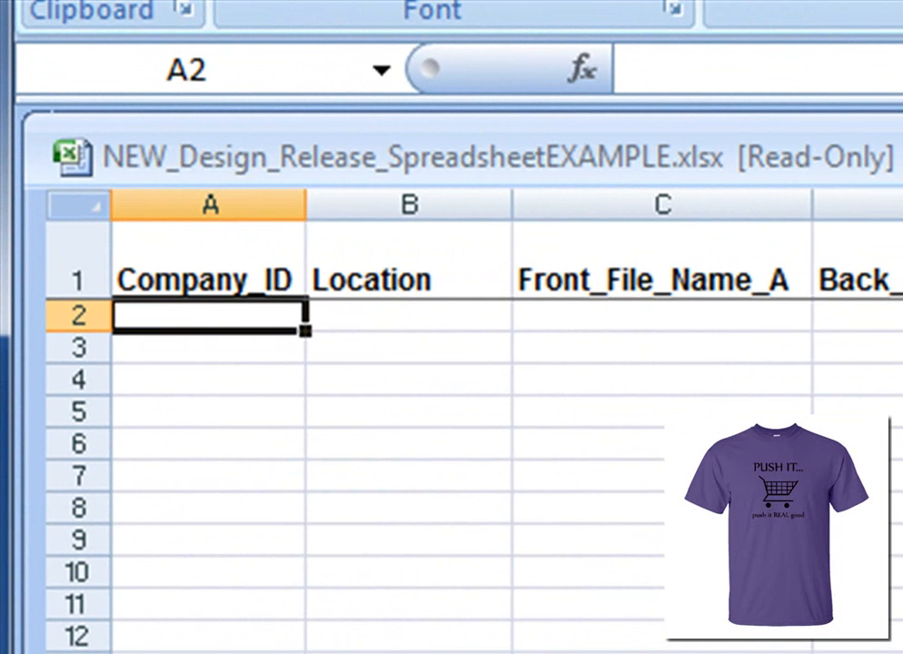
{"action": "type", "text": "263"}
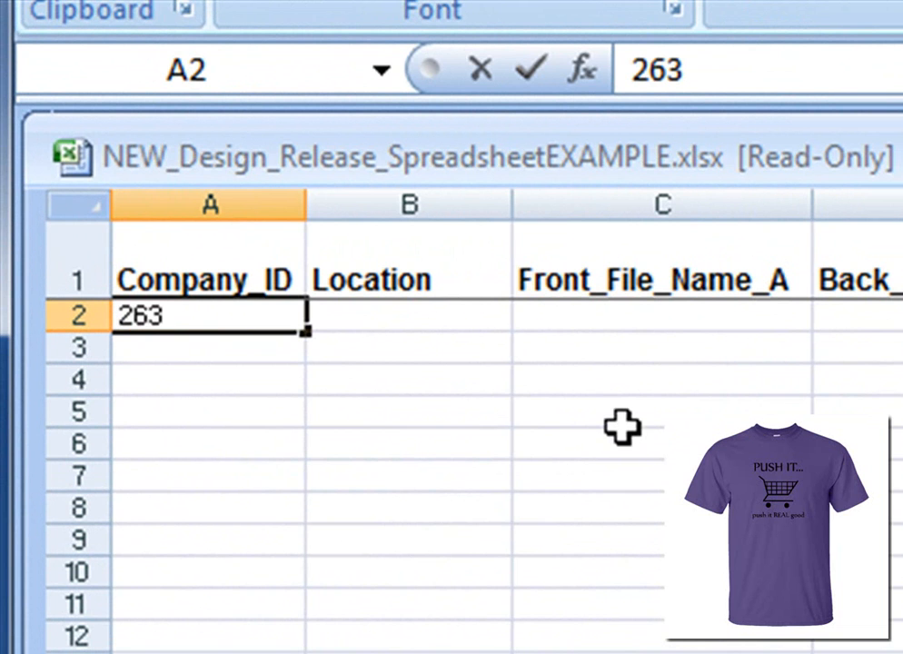
{"action": "left_click", "coordinate": [438, 319]}
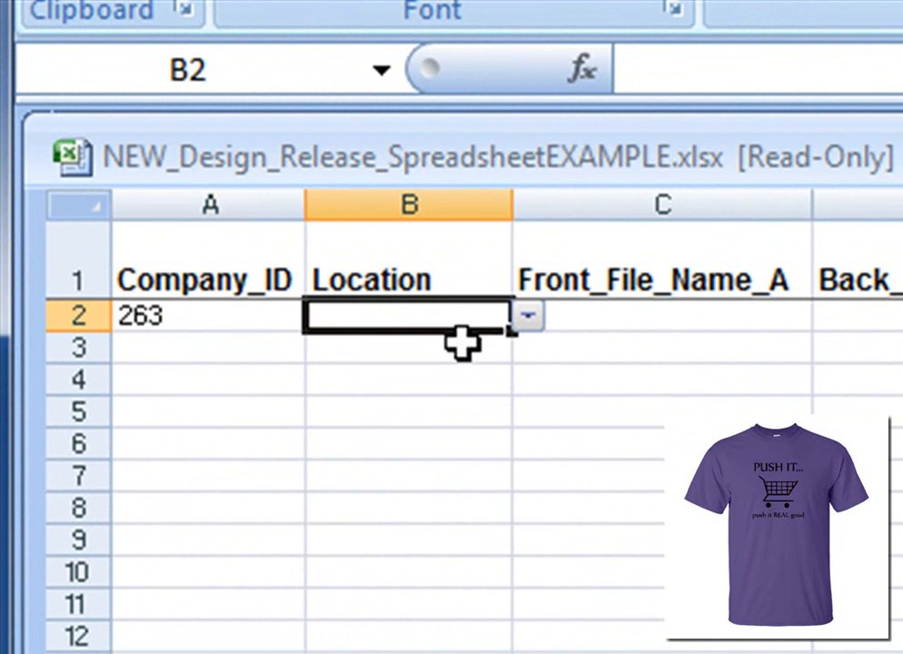
{"action": "left_click", "coordinate": [534, 319]}
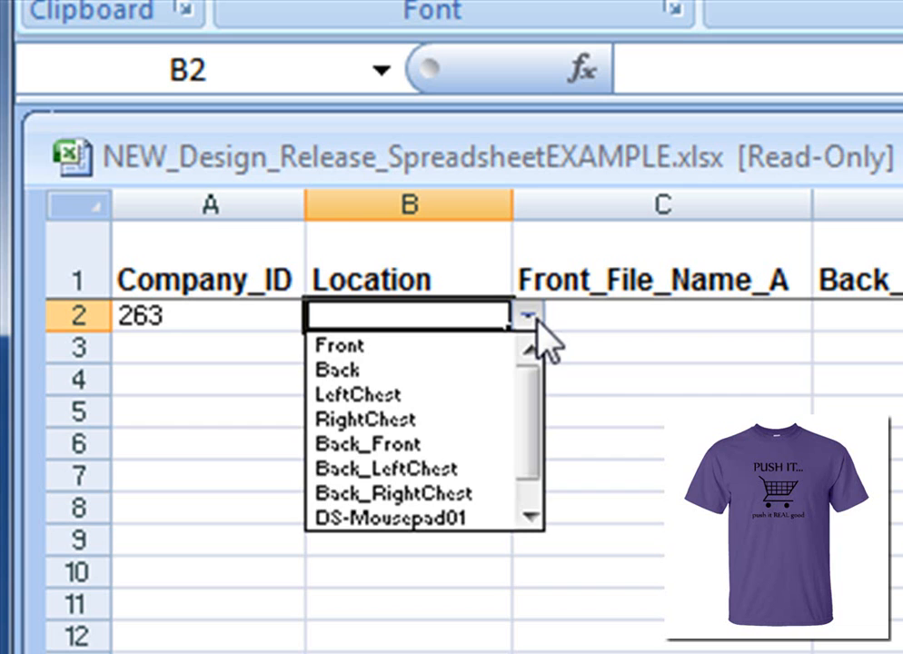
{"action": "left_click", "coordinate": [483, 345]}
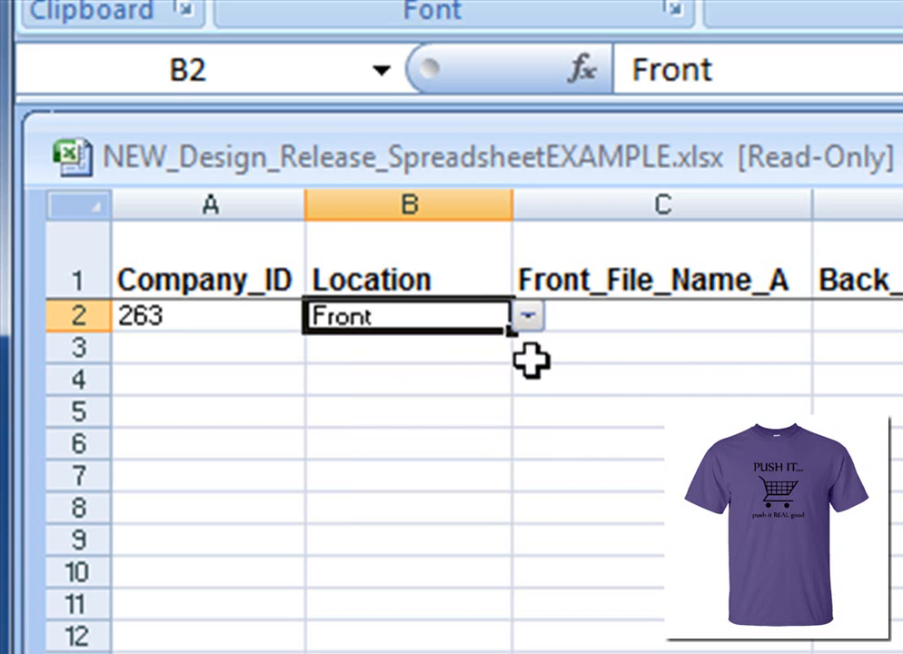
Copy the remote file name 0002_PushIt_Blk.psd from FileZilla and paste it into cell C2 under Front_File_Name_A in Excel.
{"action": "left_click", "coordinate": [656, 320]}
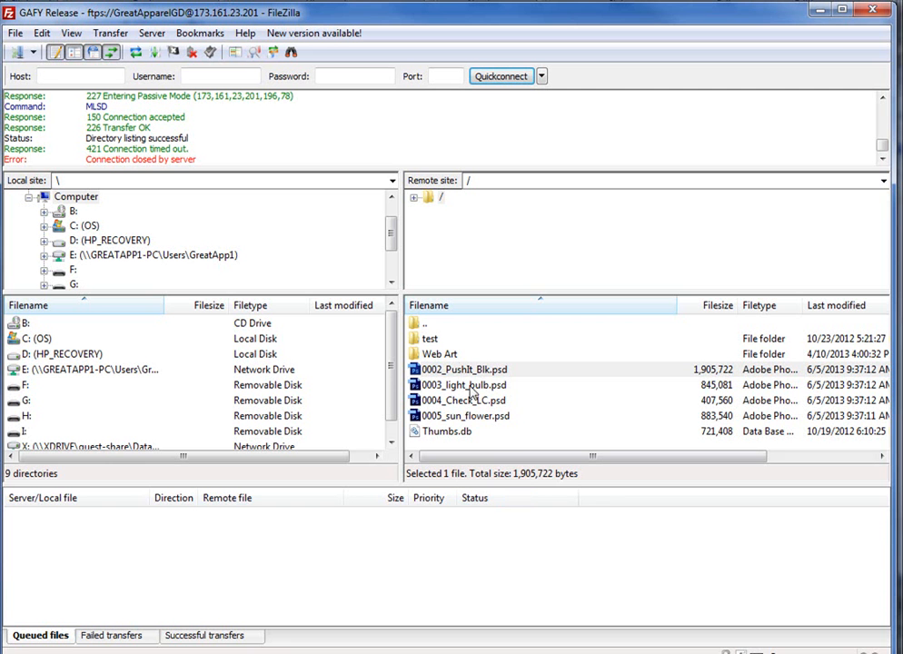
{"action": "left_click", "coordinate": [456, 373]}
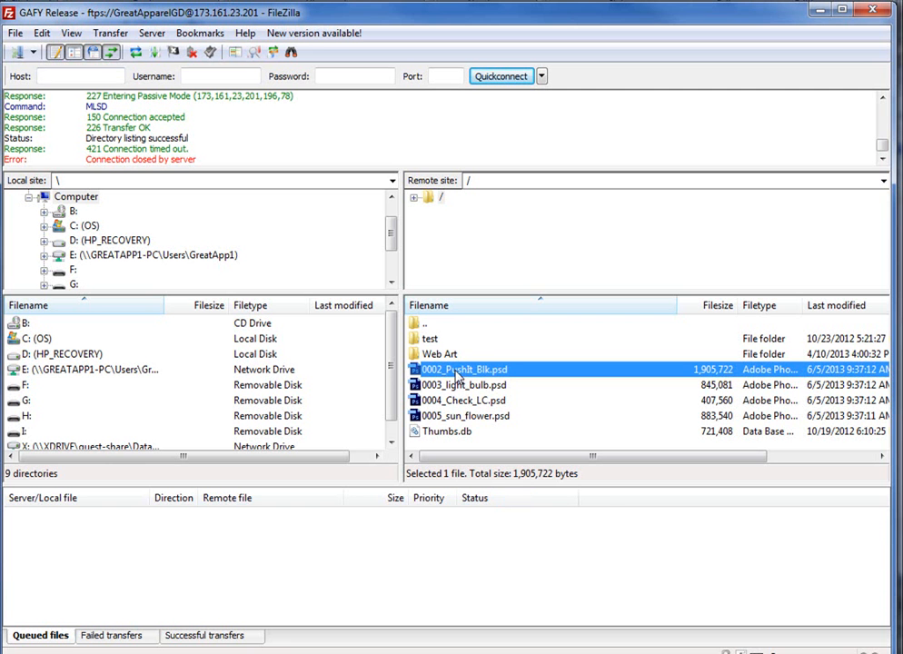
{"action": "left_click", "coordinate": [456, 373]}
{"action": "right_click", "coordinate": [456, 373]}
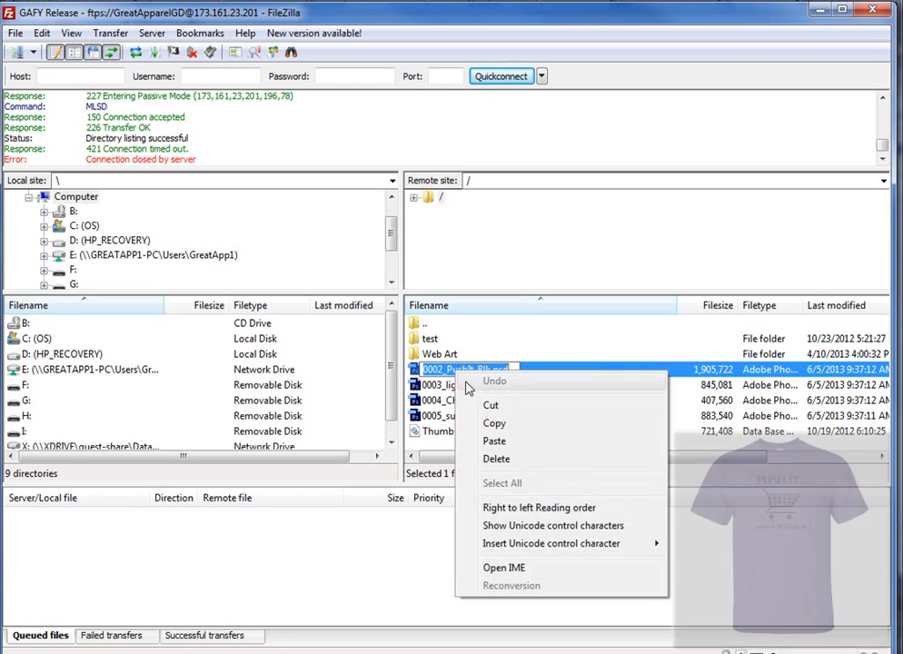
{"action": "left_click", "coordinate": [491, 424]}
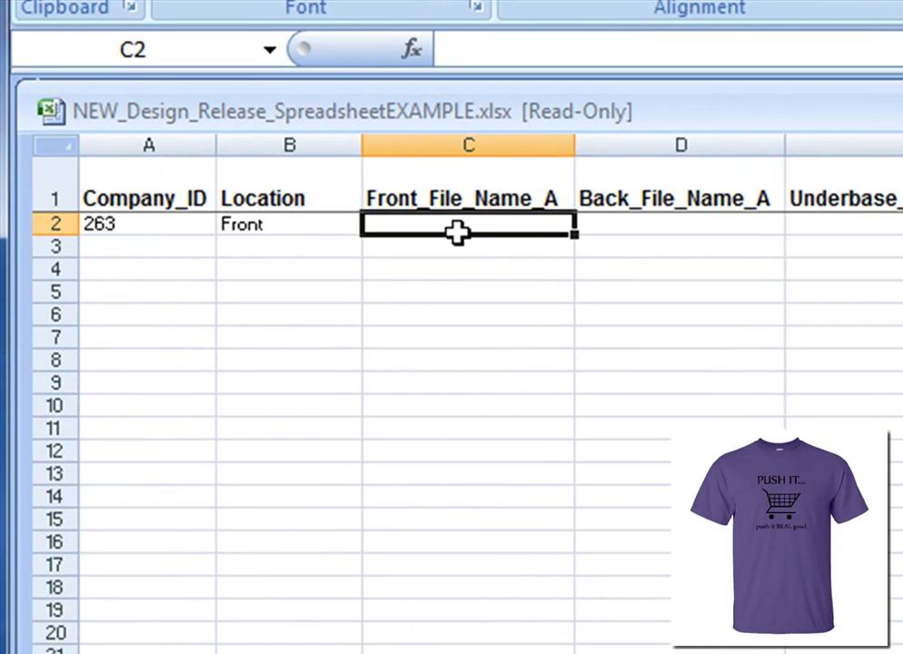
{"action": "right_click", "coordinate": [466, 232]}
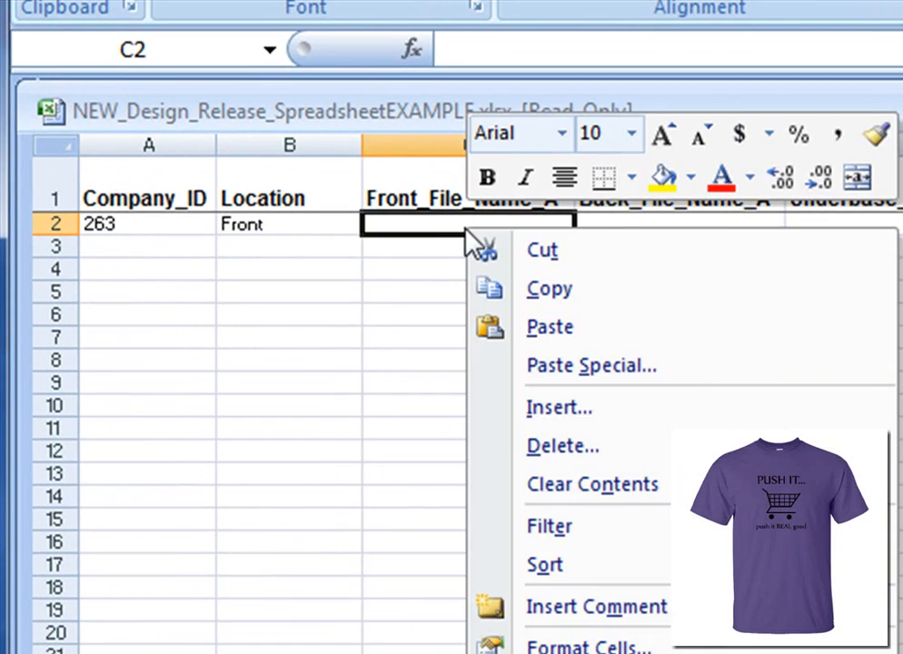
{"action": "left_click", "coordinate": [571, 337]}
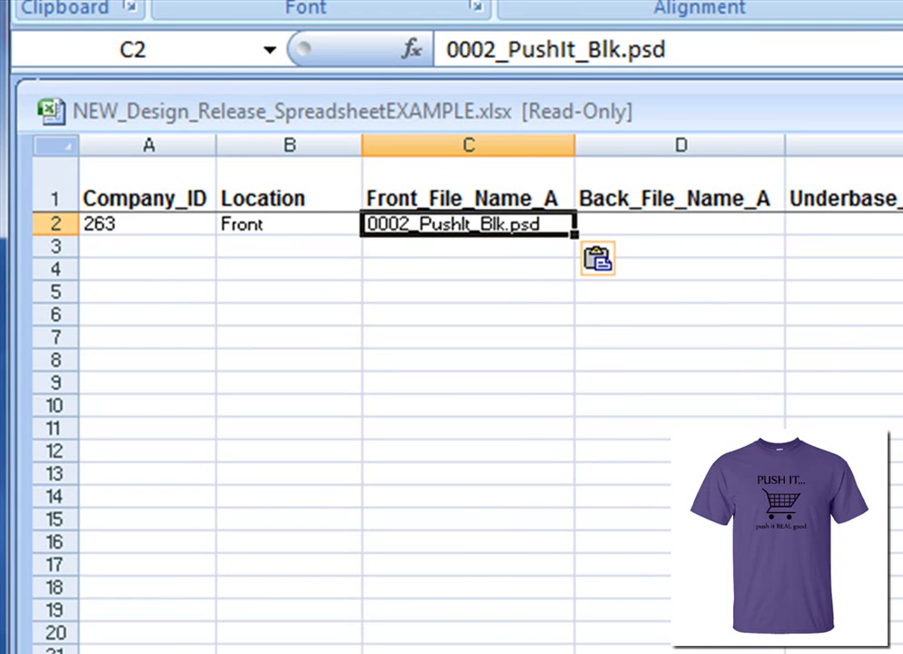
Set Underbase_Override_A in row 2 to Never Underbase.
{"action": "left_click", "coordinate": [736, 222]}
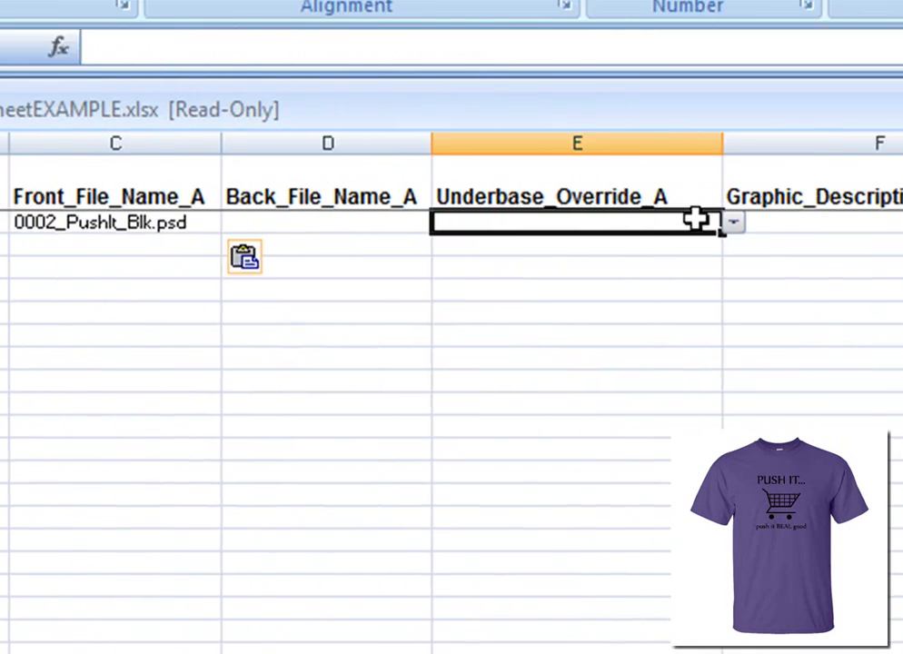
{"action": "left_click", "coordinate": [317, 223]}
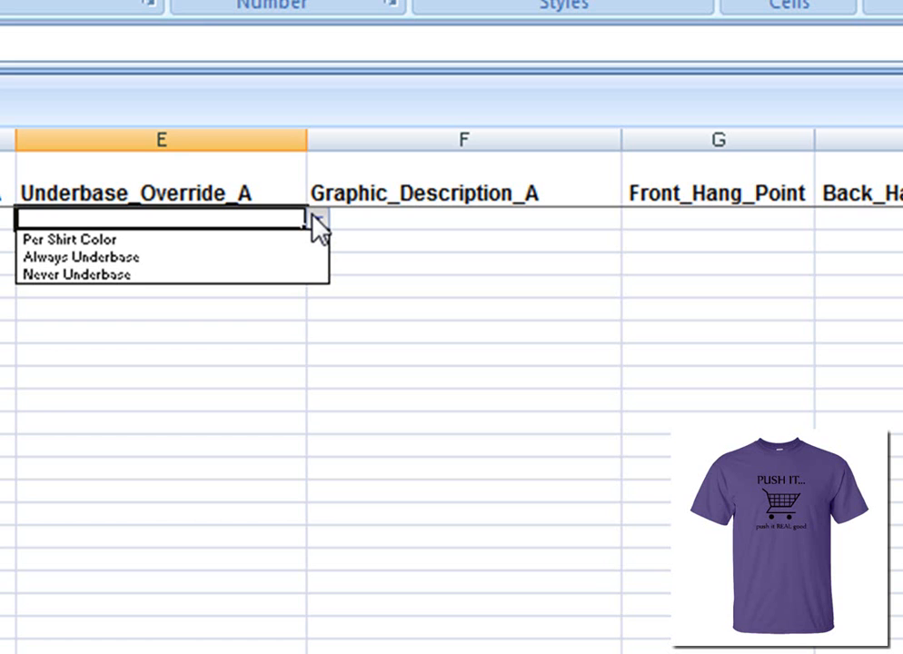
{"action": "left_click", "coordinate": [196, 274]}
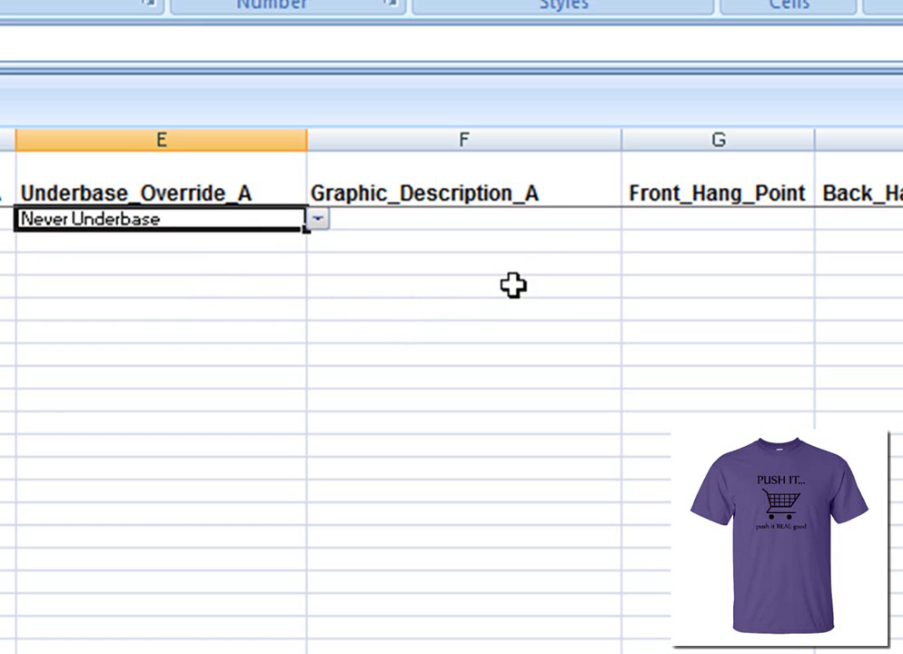
Enter push_it_blk as the Graphic_Description_A and 2.5 as the Front_Hang_Point in row 2.
{"action": "left_click", "coordinate": [539, 224]}
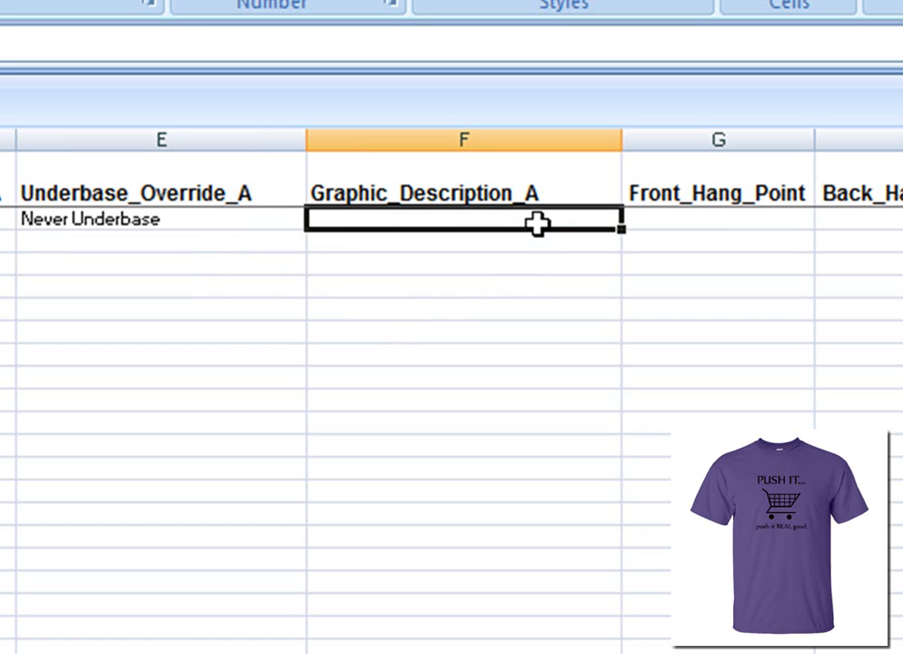
{"action": "type", "text": "p"}
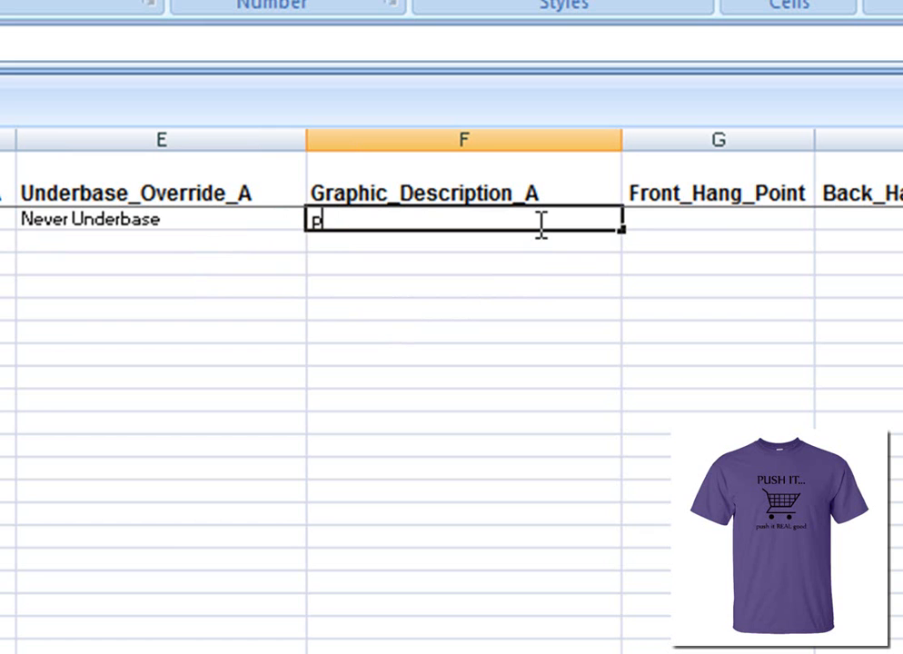
{"action": "type", "text": "ush_it_blk"}
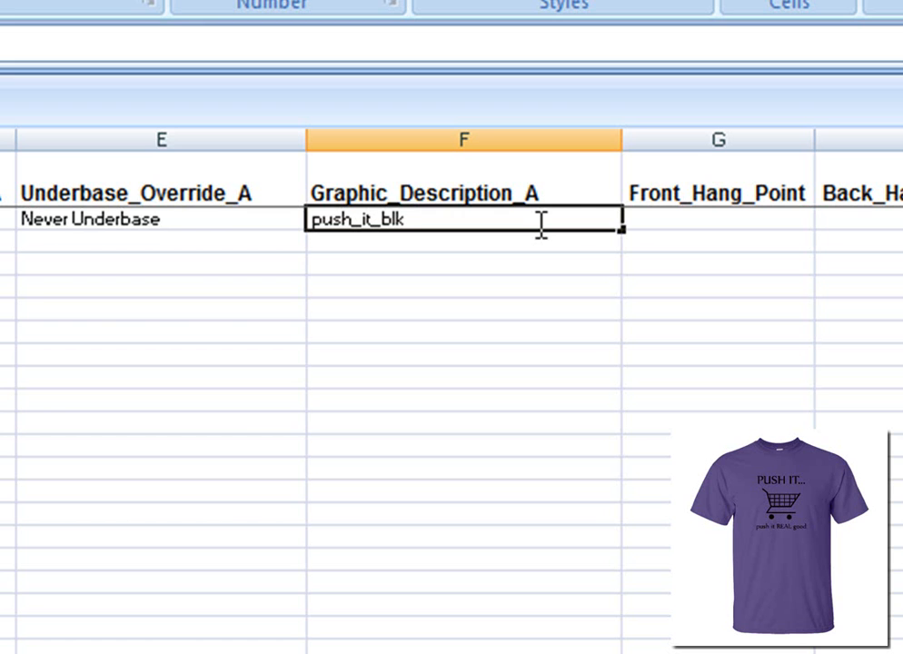
{"action": "left_click", "coordinate": [781, 221]}
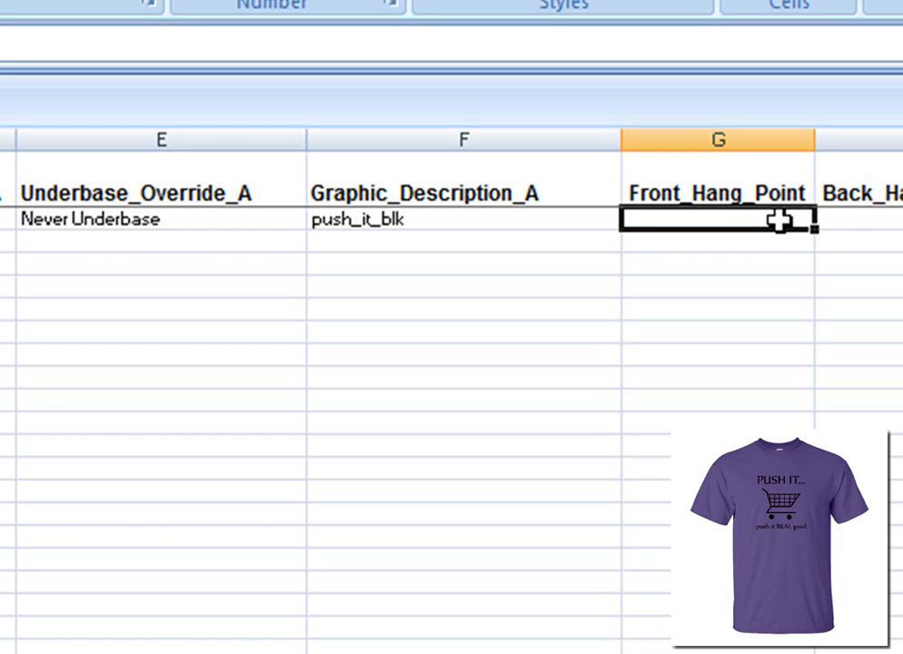
{"action": "type", "text": "2.5"}
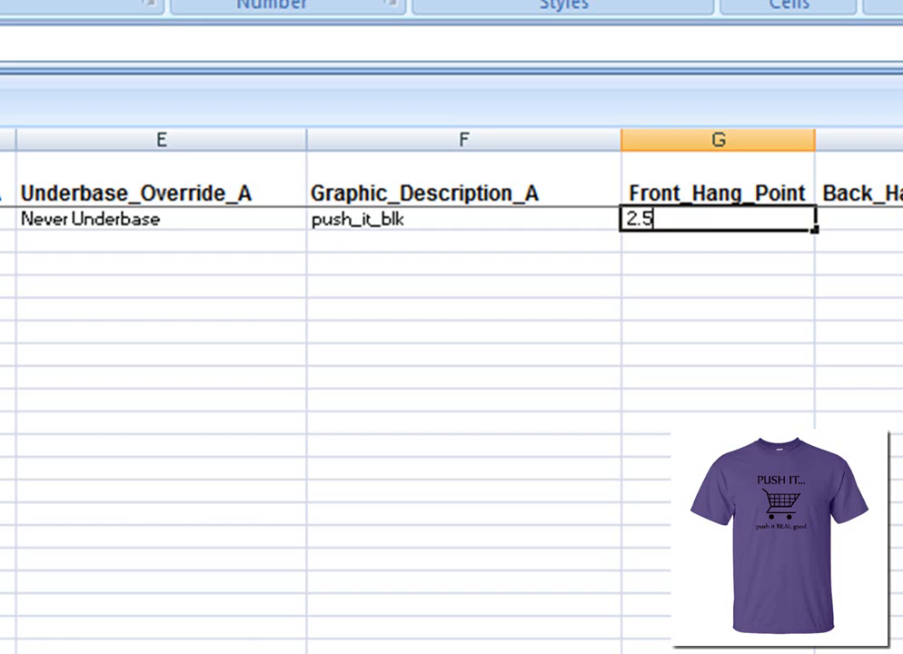
{"action": "key", "text": "Tab"}
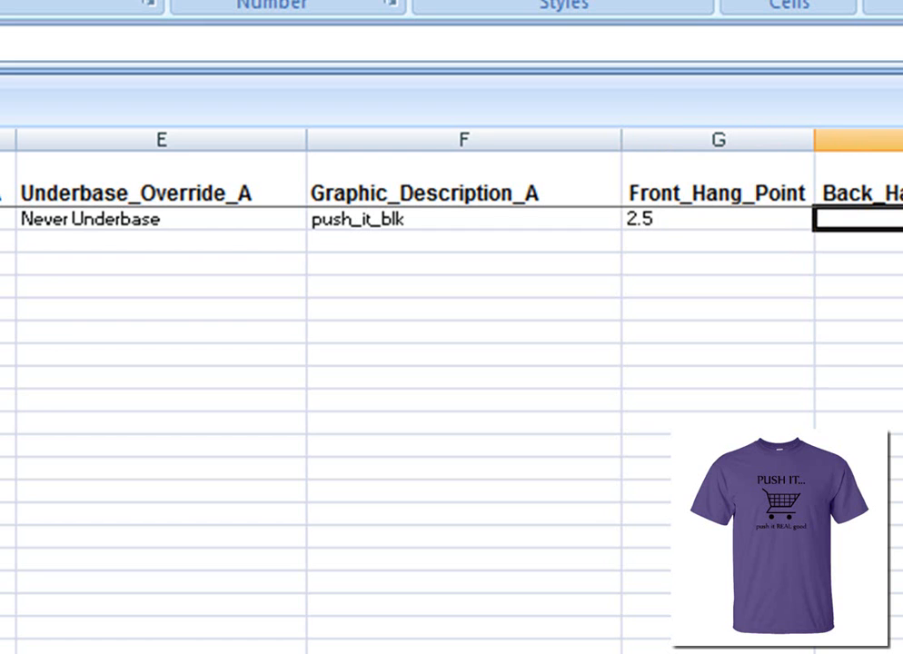